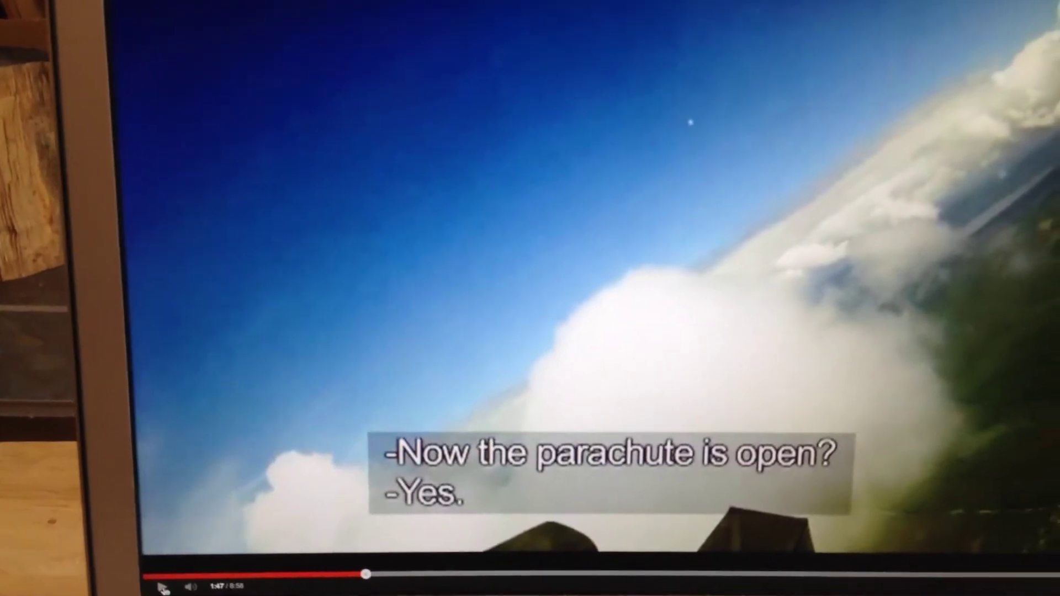
pyautogui.press('.')
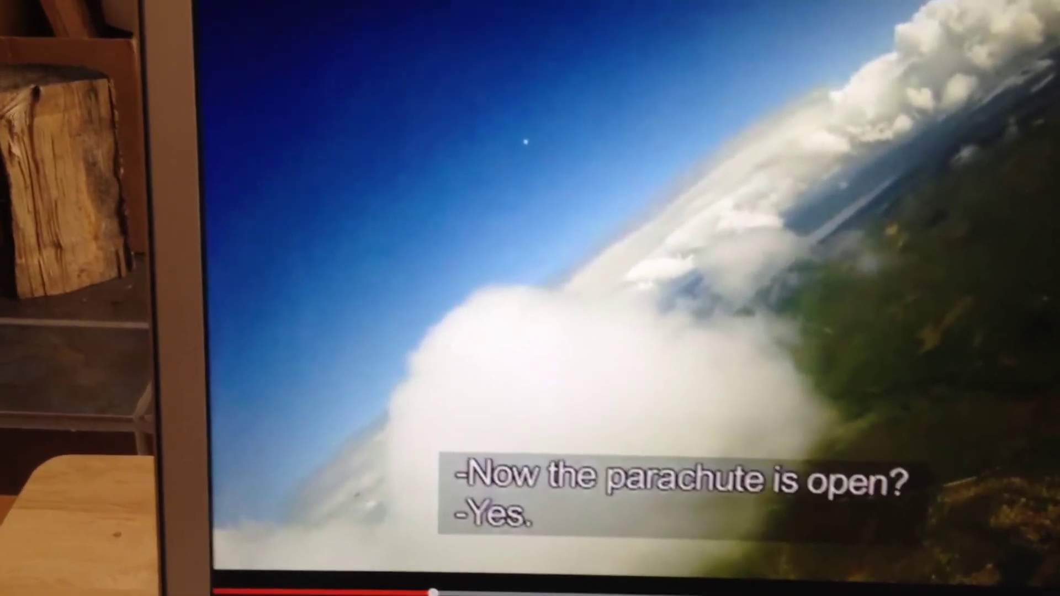
pyautogui.press('.')
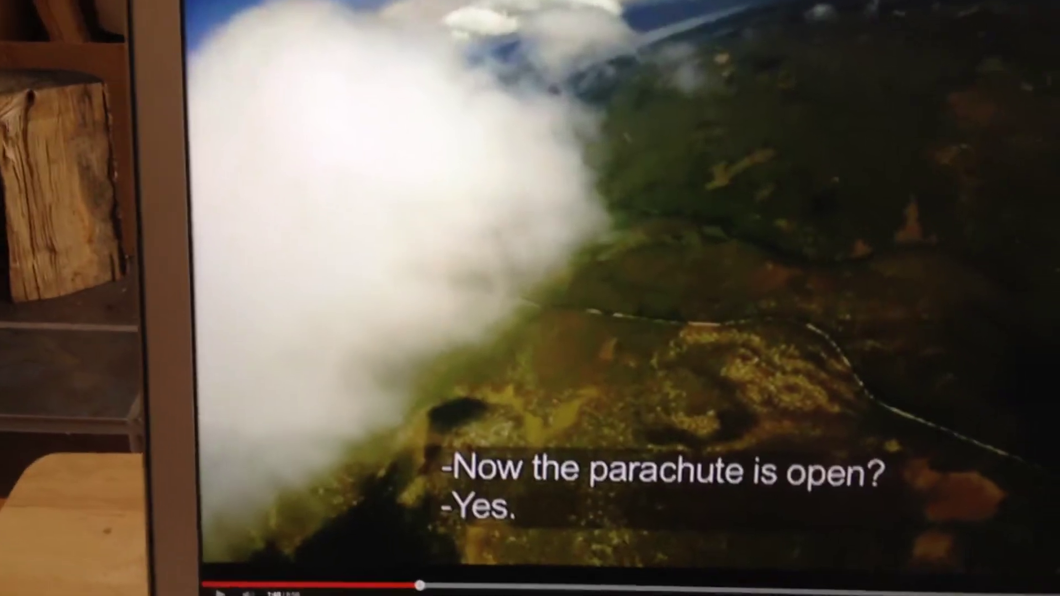
pyautogui.press('.')
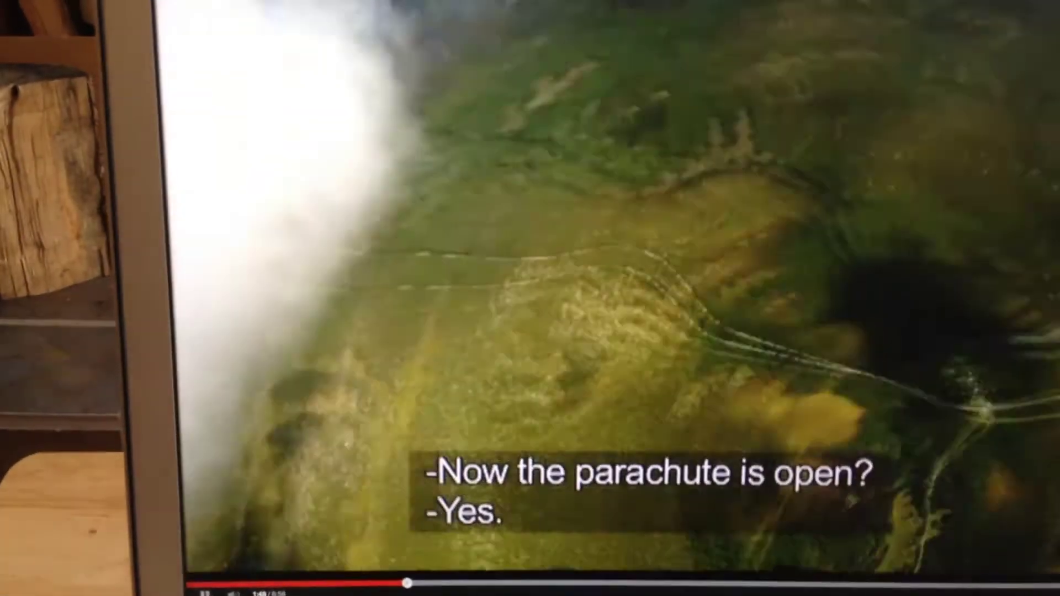